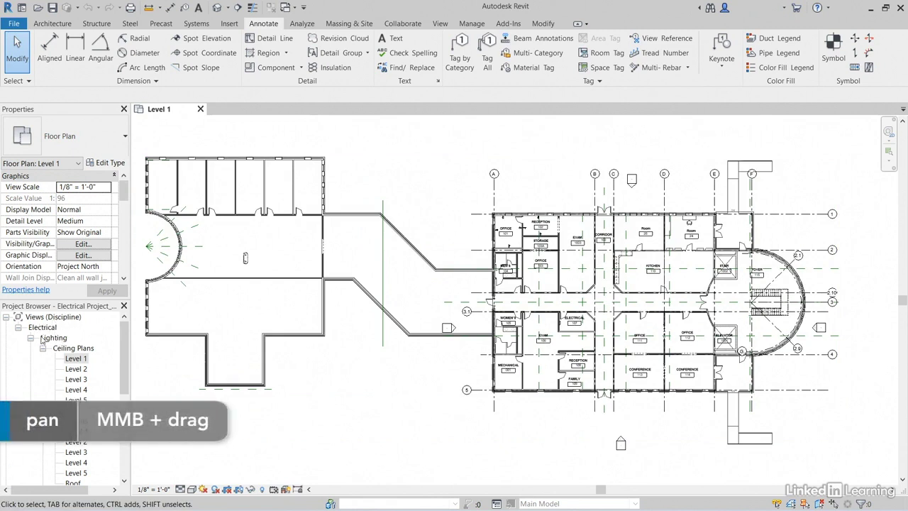
Open the Level 1 lighting ceiling plan at the upper-left corner room of the gridded building
double_click(76, 359)
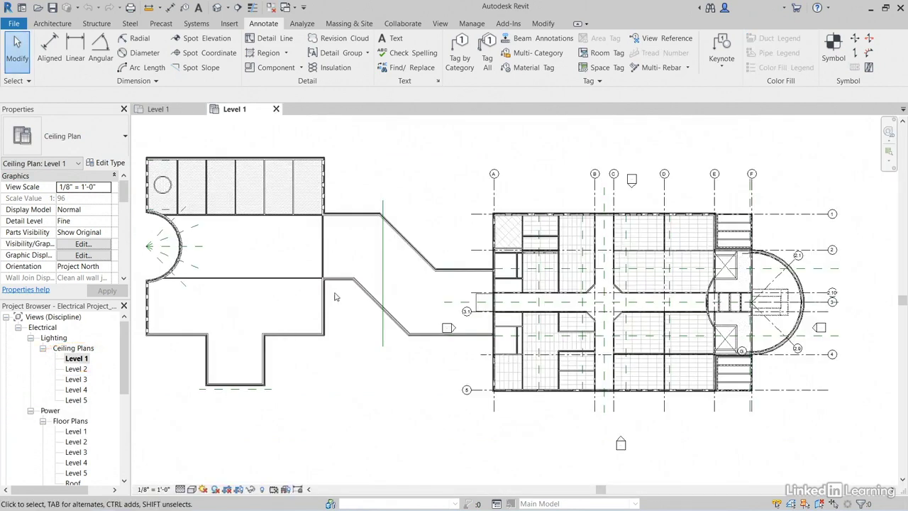
scroll(467, 243, "up", 10)
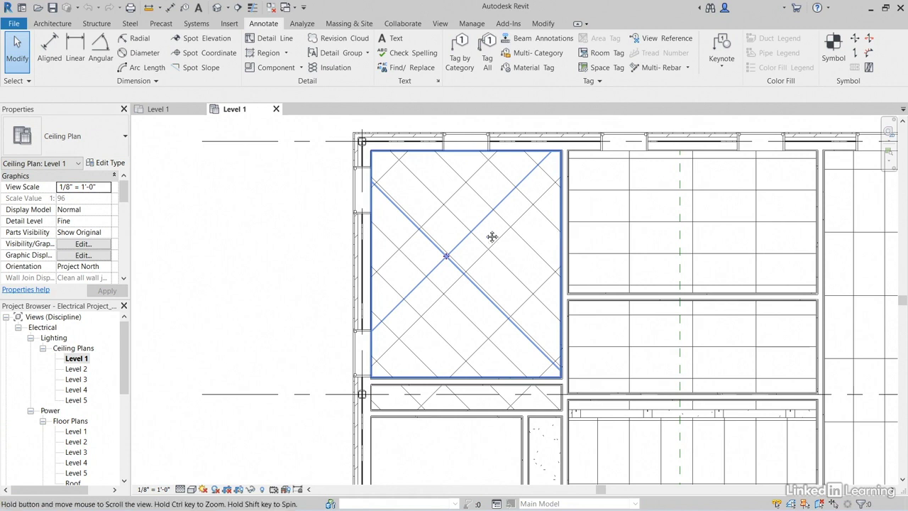
middle_click_drag(491, 238, 495, 254)
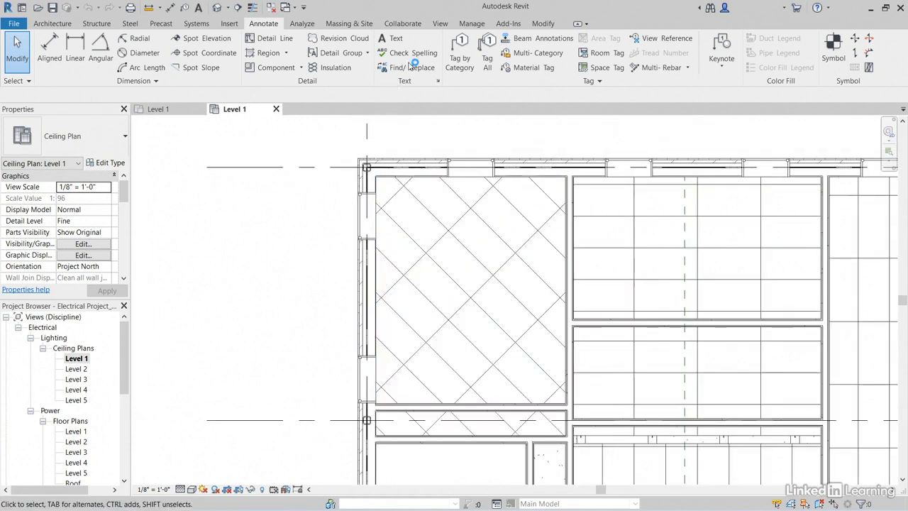
Place a horizontal space tag with a leader on the corner office space 101
left_click(302, 24)
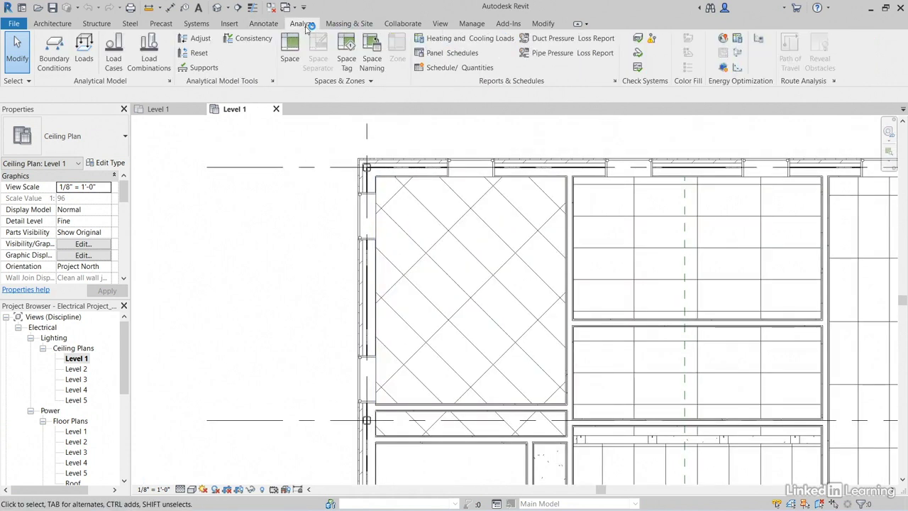
left_click(346, 62)
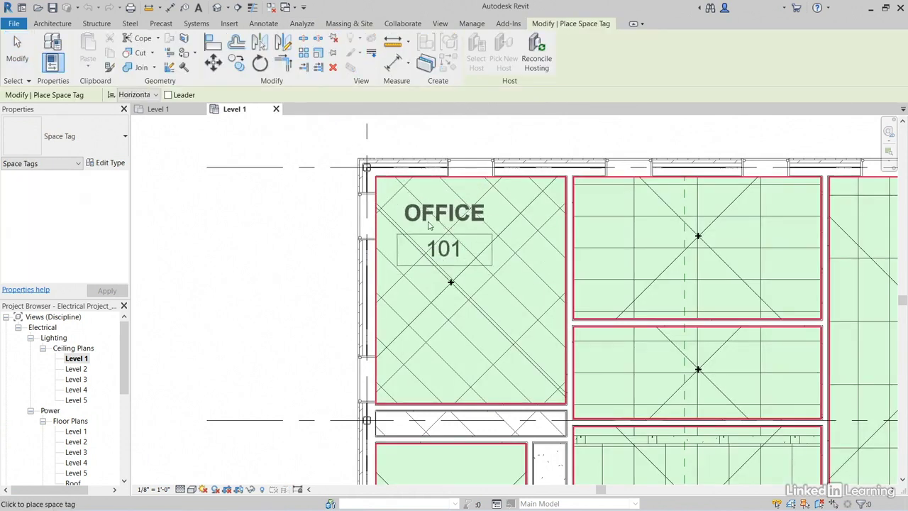
left_click(427, 227)
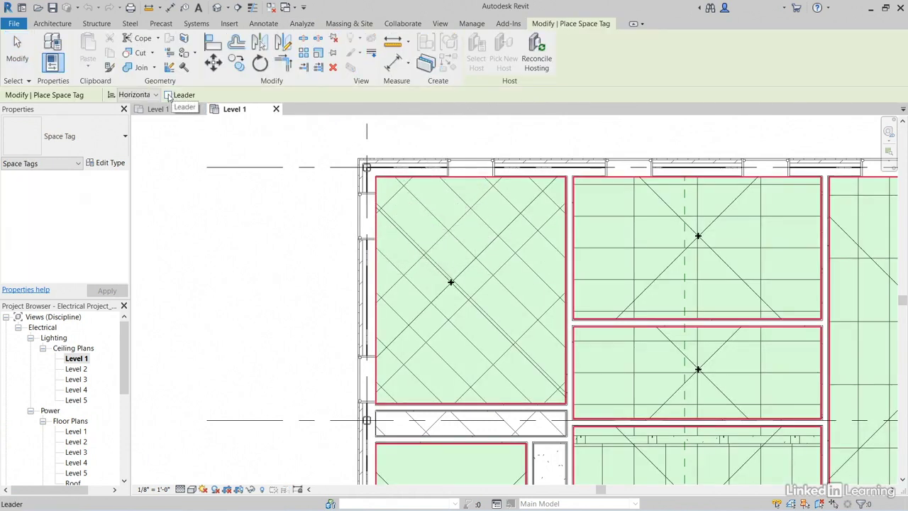
middle_click_drag(415, 229, 418, 253)
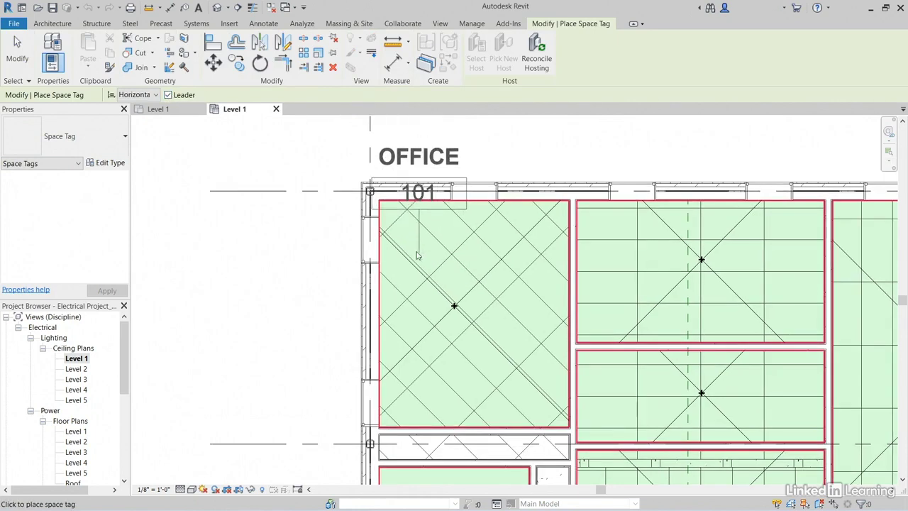
left_click(417, 251)
middle_click_drag(470, 267, 471, 287)
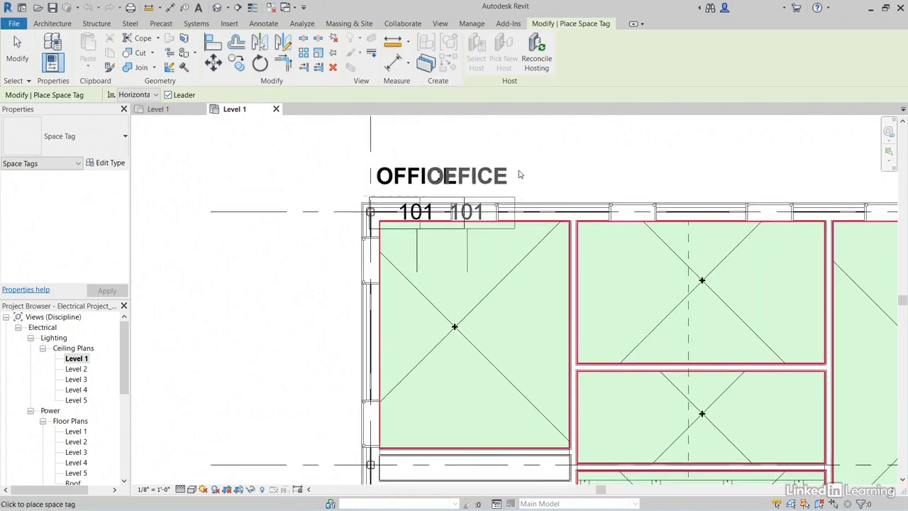
key("Escape")
Move the Office 101 tag outside the building's upper-left corner and bend its leader to form a horizontal shoulder
left_click(417, 238)
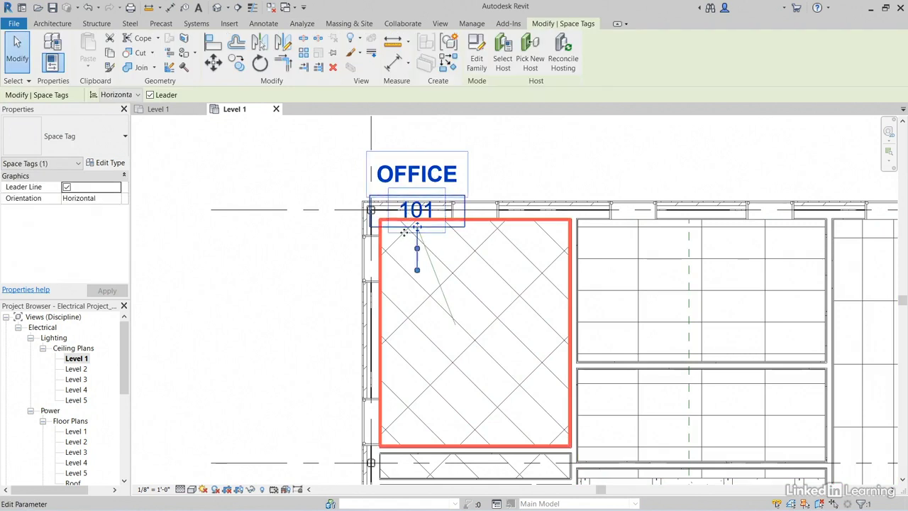
left_click_drag(417, 227, 266, 194)
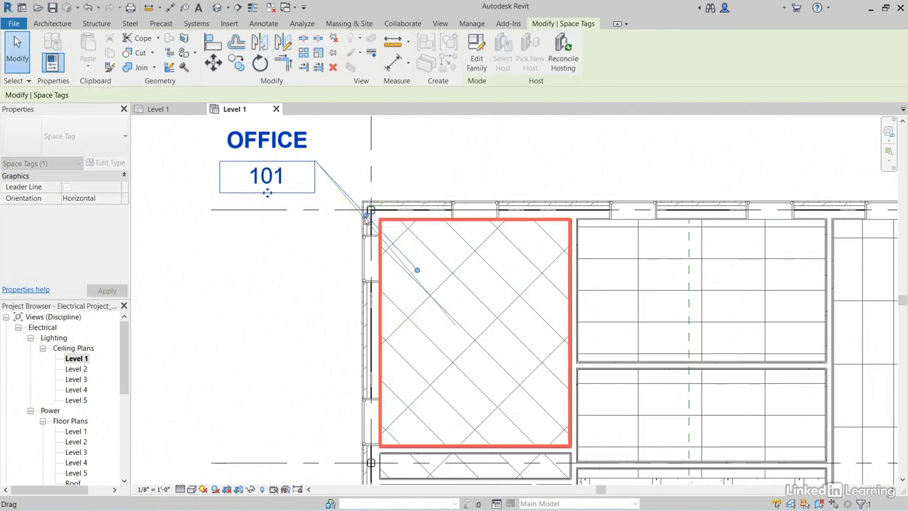
left_click_drag(338, 175, 337, 160)
scroll(318, 163, "up", 4)
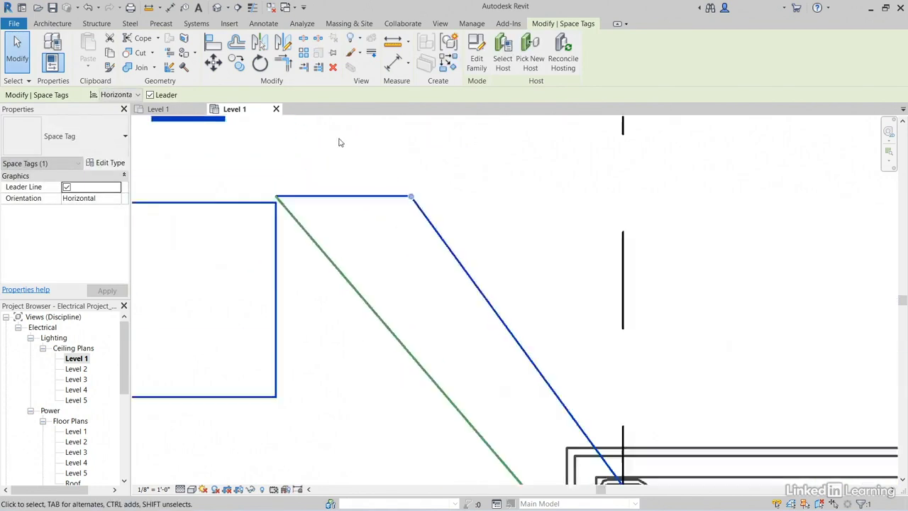
scroll(339, 140, "down", 3)
middle_click_drag(491, 302, 465, 301)
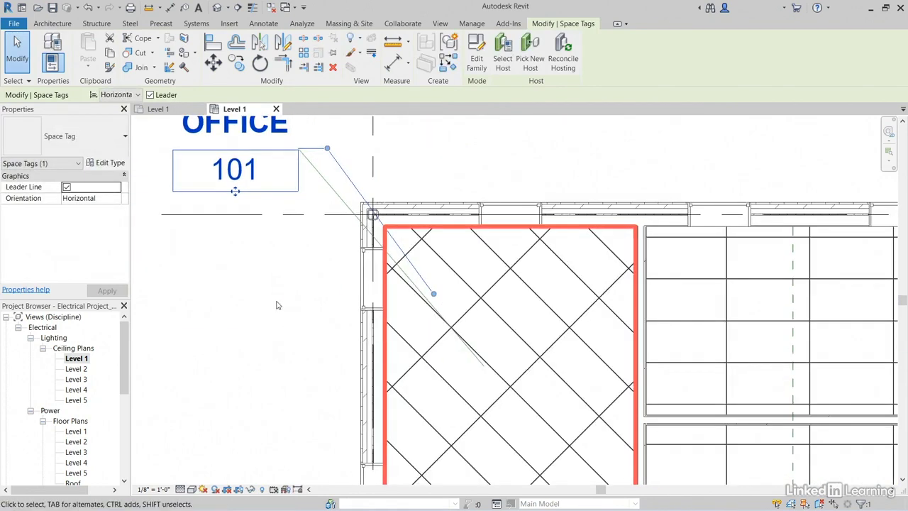
left_click(277, 300)
key("Escape")
scroll(277, 300, "down", 2)
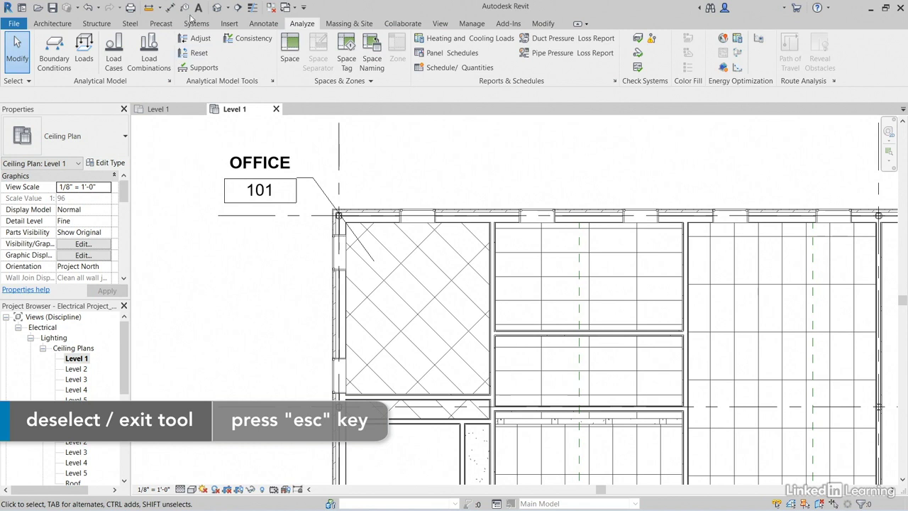
Set up a lighting fixture for placement on a face, using the Plain Recessed Lighting Fixture type 2x4 - 277
left_click(197, 23)
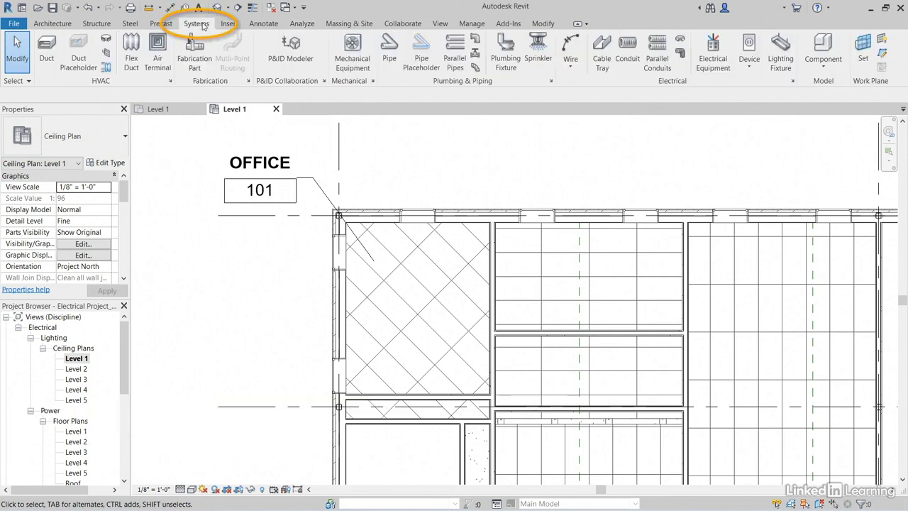
left_click(776, 63)
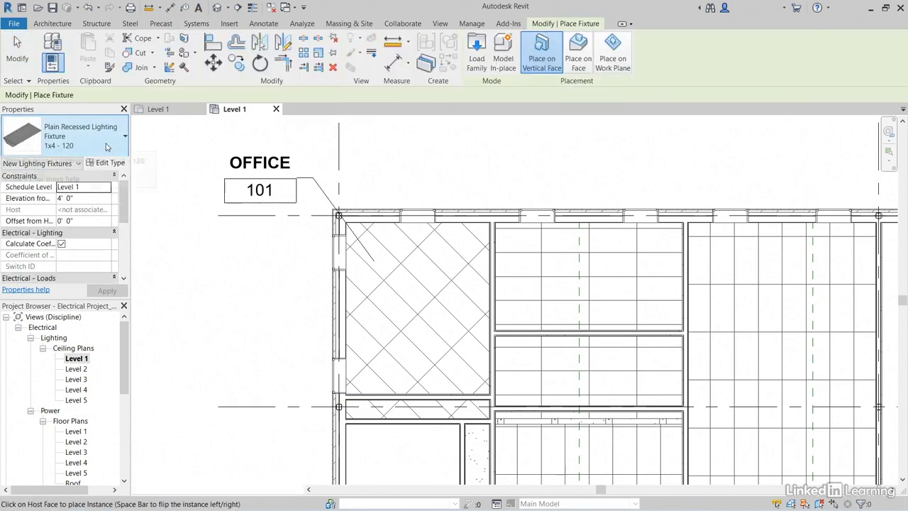
left_click(107, 147)
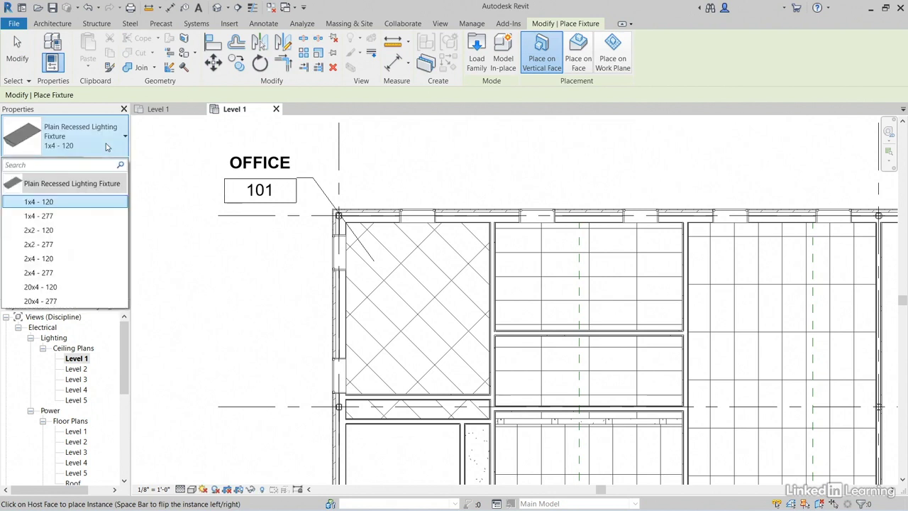
left_click(61, 273)
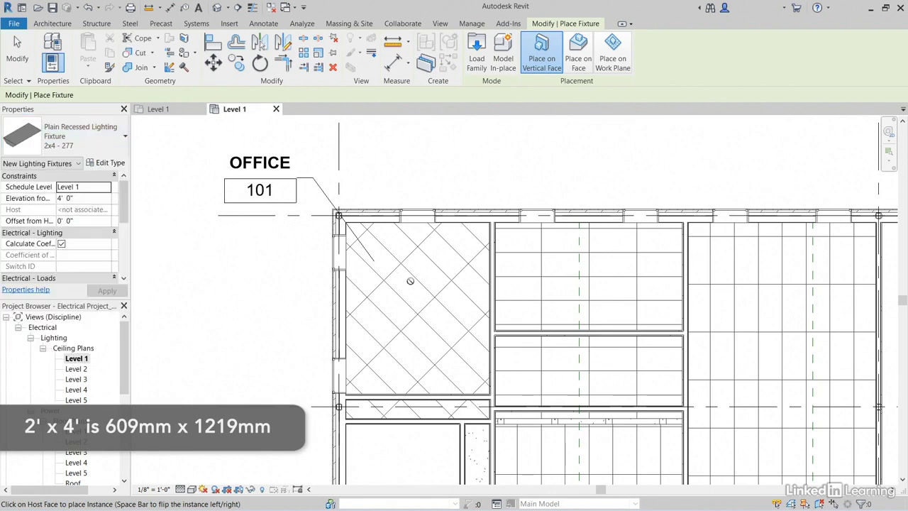
left_click(579, 61)
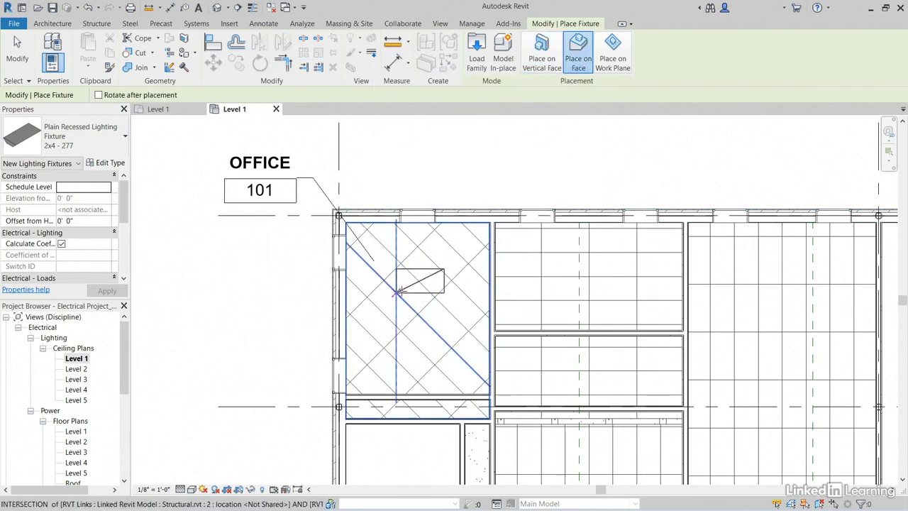
Place two recessed fixtures in Office 101, rotated to align with the diagonal ceiling grid intersections
scroll(399, 291, "up", 5)
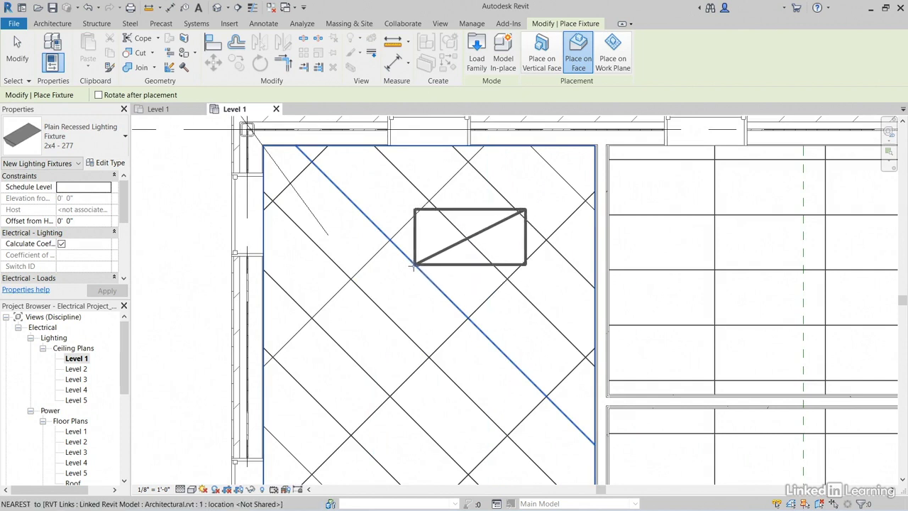
key("space")
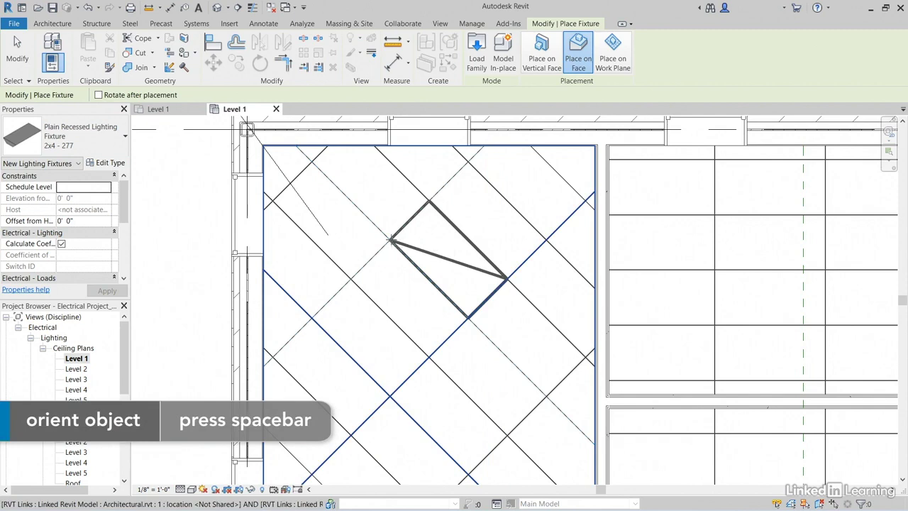
left_click(391, 241)
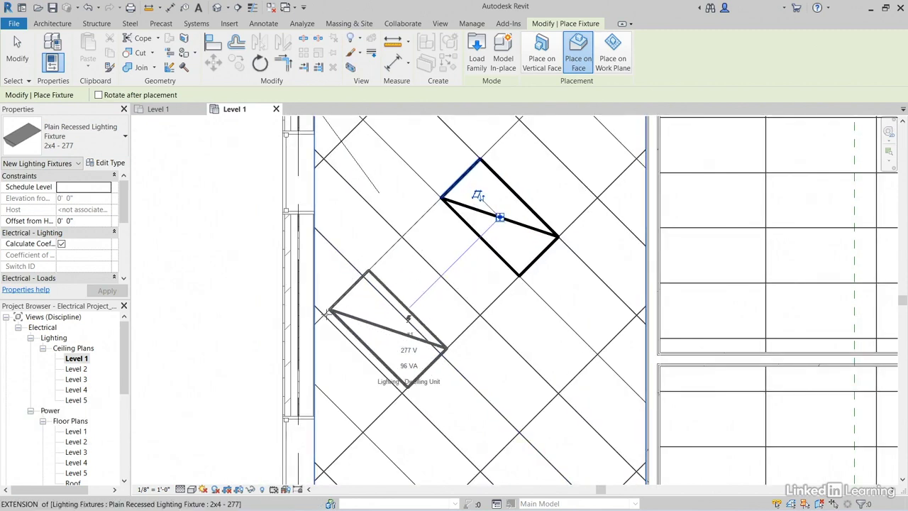
left_click(500, 217)
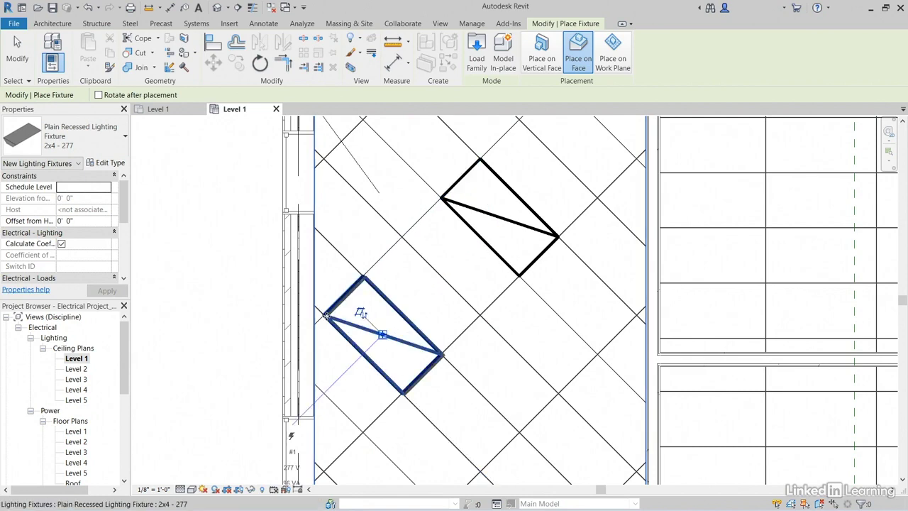
key("Escape")
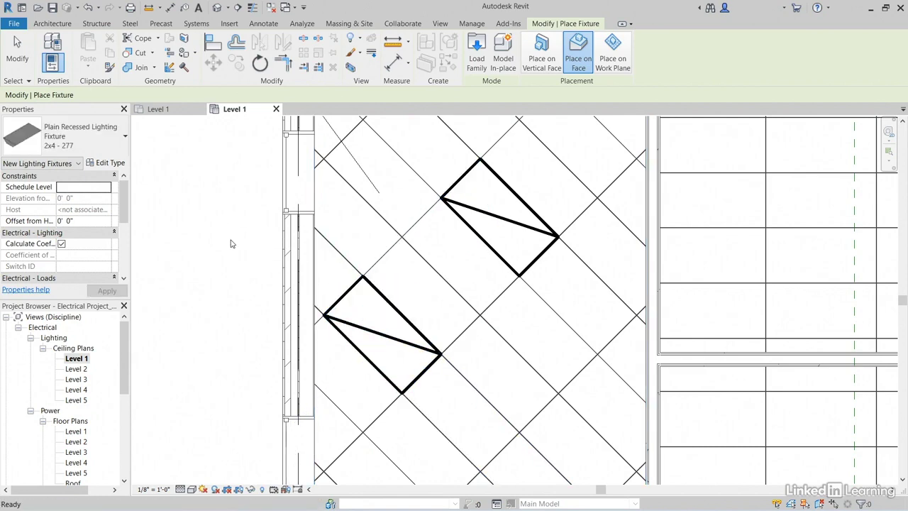
key("Escape")
Examine the instance and type properties of the lower-left fixture in Office 101, including its voltage, load and dimensions
scroll(241, 281, "down", 3)
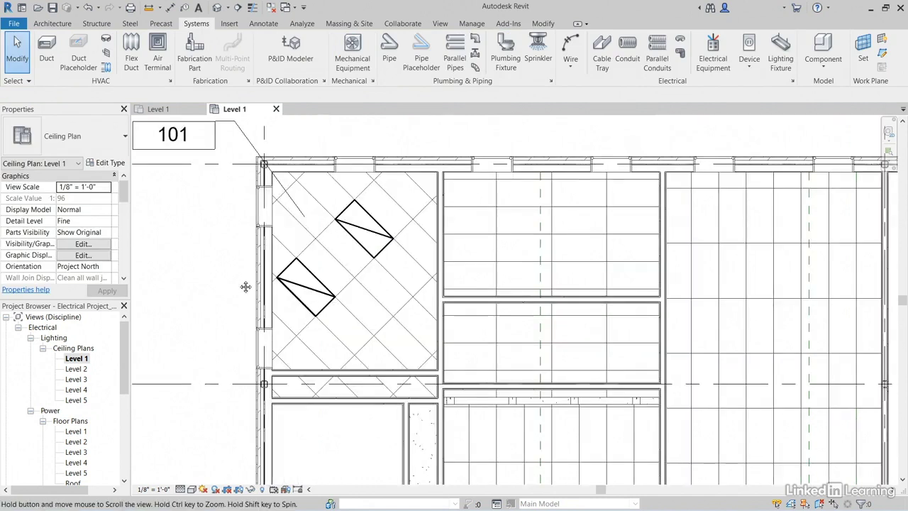
middle_click_drag(246, 286, 284, 263)
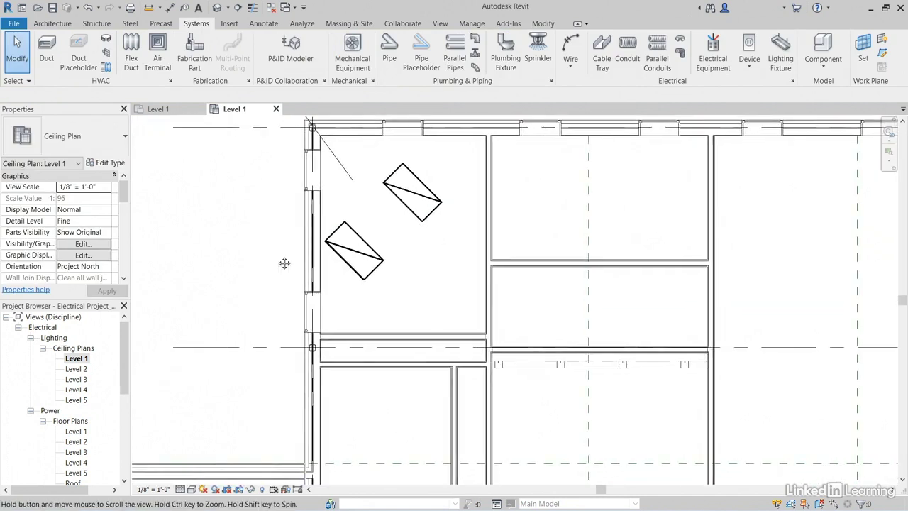
left_click(353, 250)
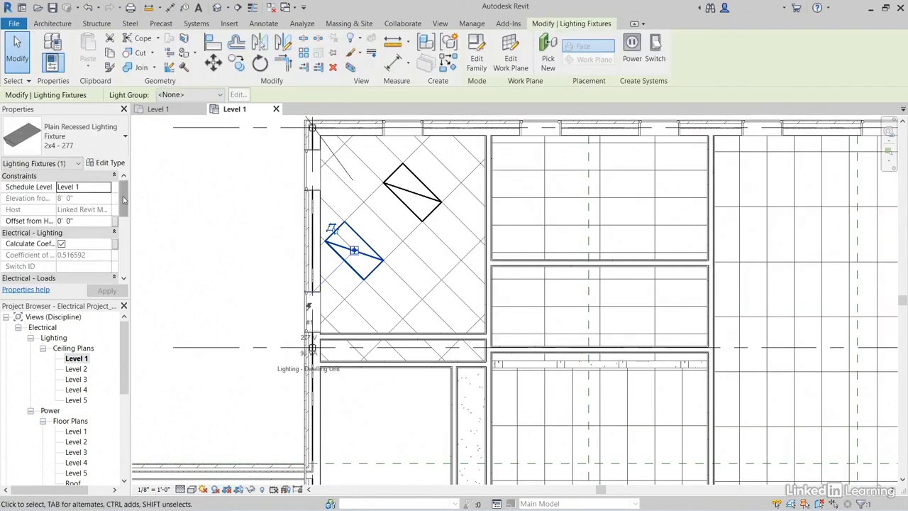
scroll(123, 200, "down", 5)
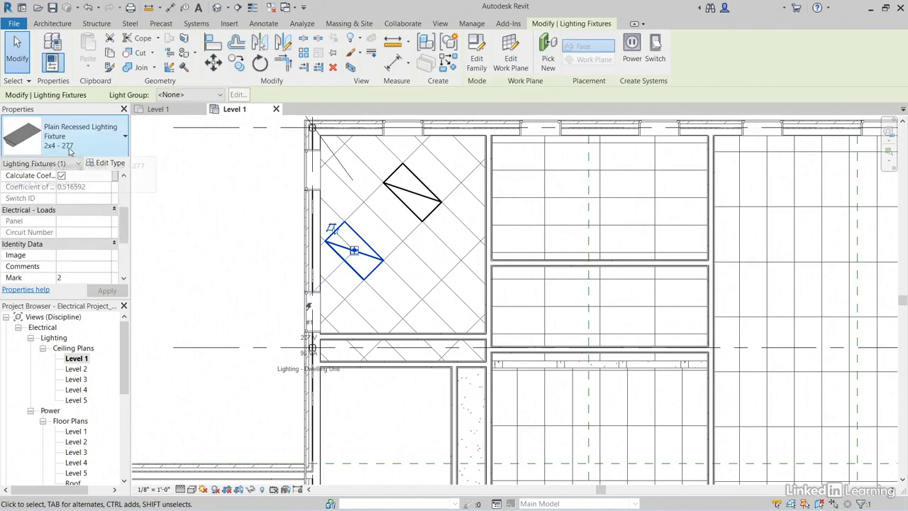
left_click(106, 164)
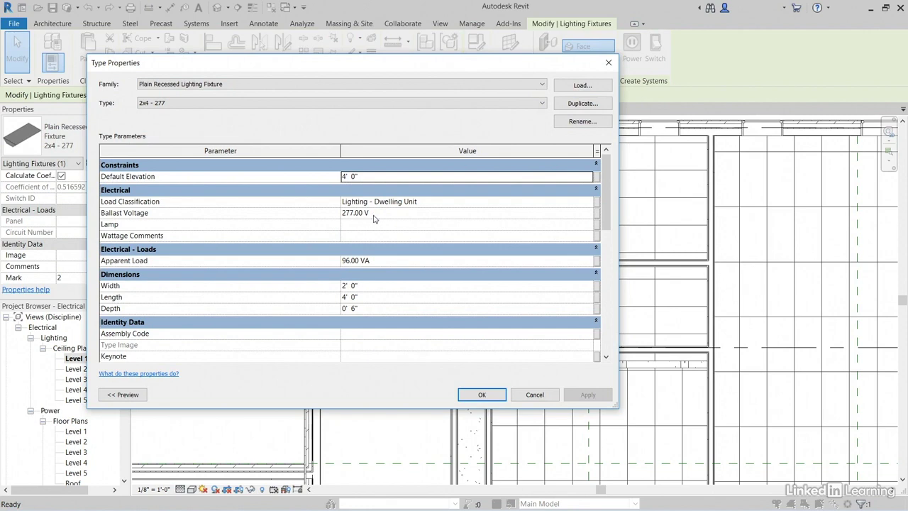
left_click(609, 63)
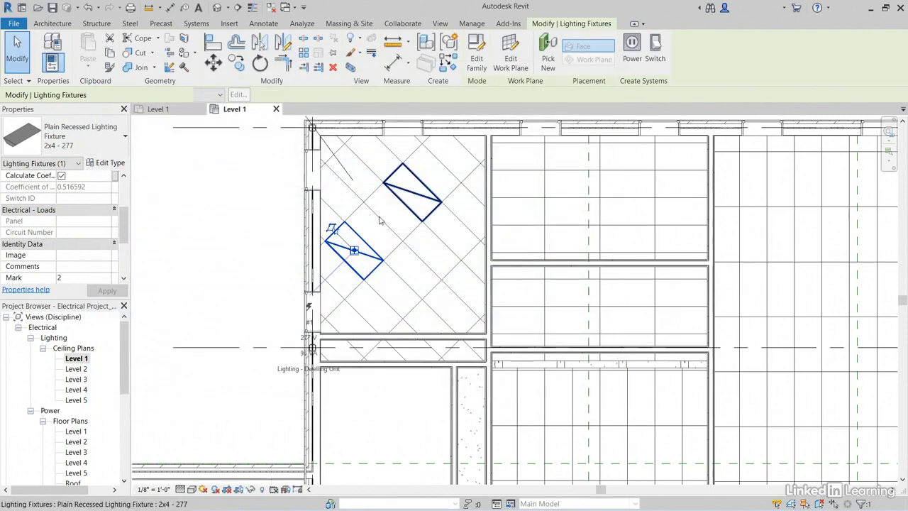
middle_click_drag(385, 289, 373, 248)
left_click(238, 229)
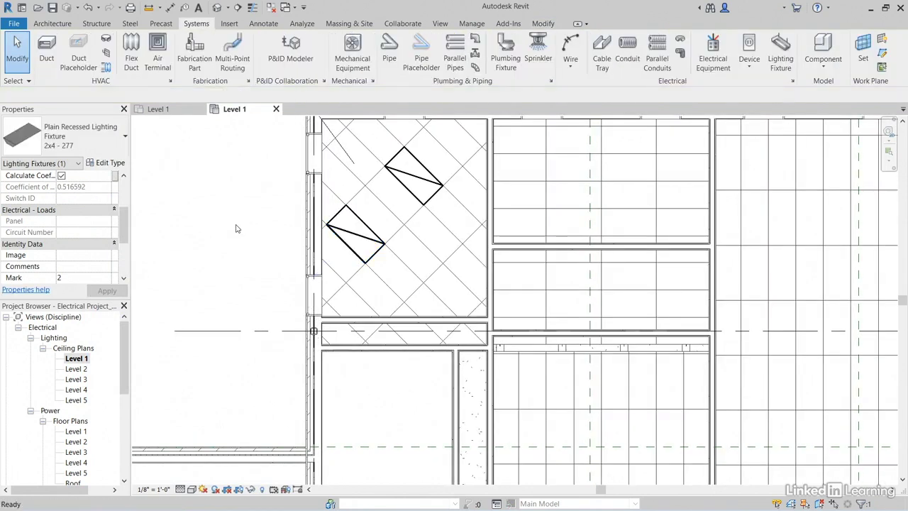
Open the Level 1 power floor plan at Electrical room 107
scroll(237, 229, "down", 1)
middle_click_drag(248, 344, 259, 300)
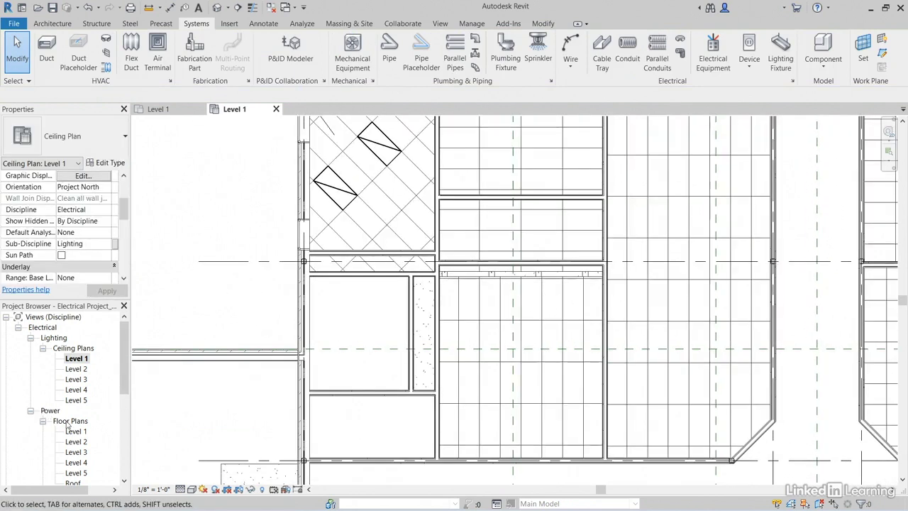
double_click(76, 432)
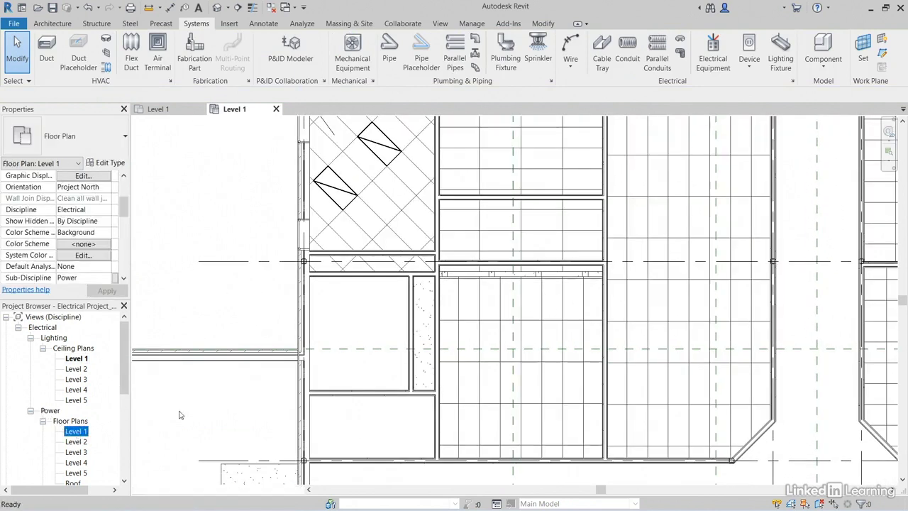
scroll(560, 328, "up", 4)
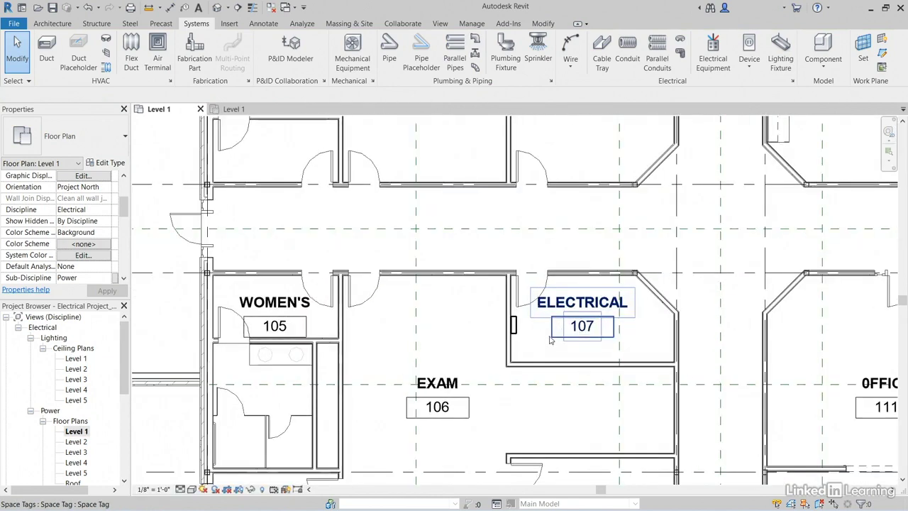
scroll(550, 341, "up", 4)
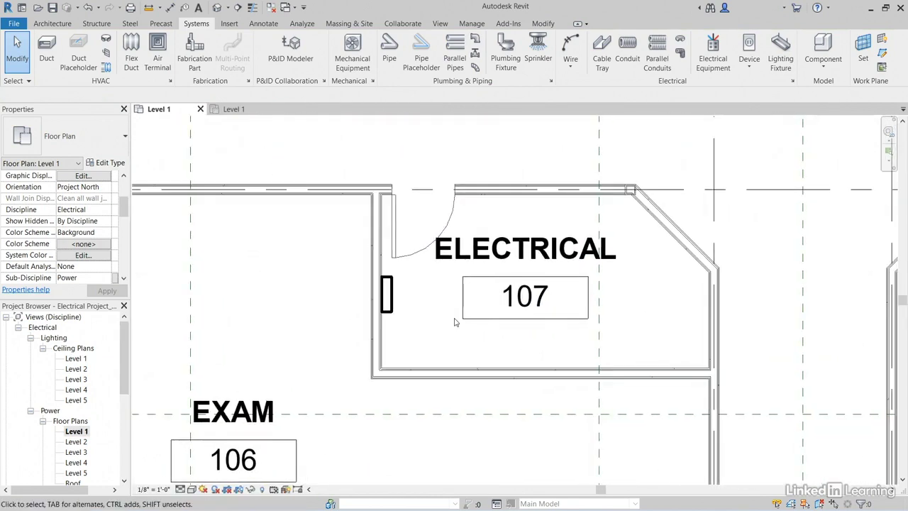
Load the family Lighting and Appliance Panelboard - 480V MCB - Surface.rfa from the US Imperial Electrical Distribution library folder
left_click(235, 26)
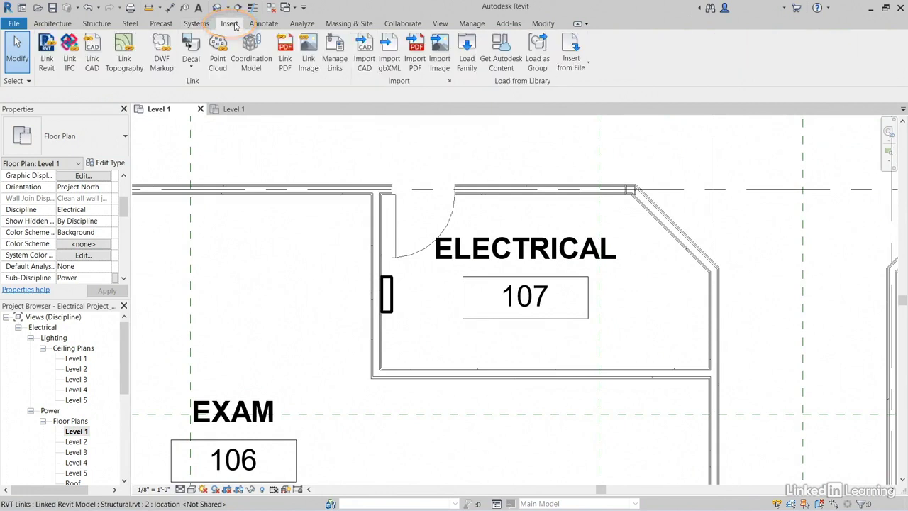
left_click(466, 61)
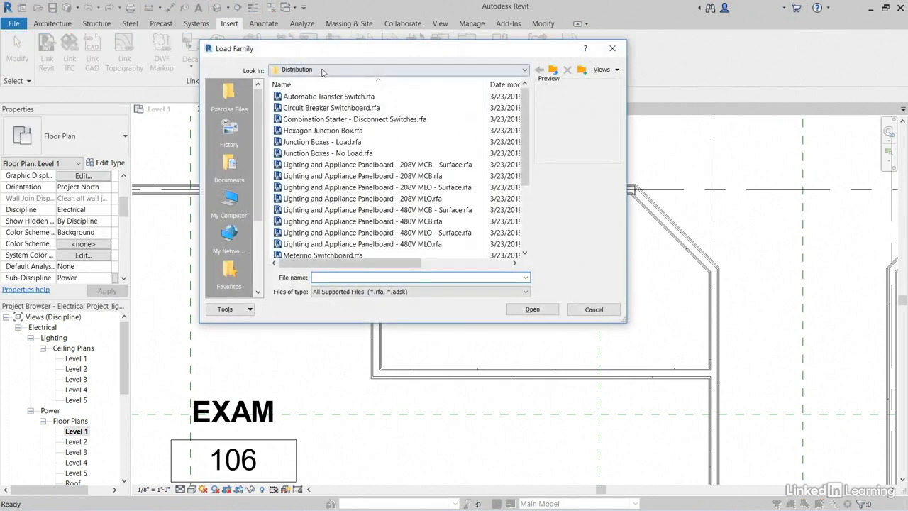
left_click(321, 70)
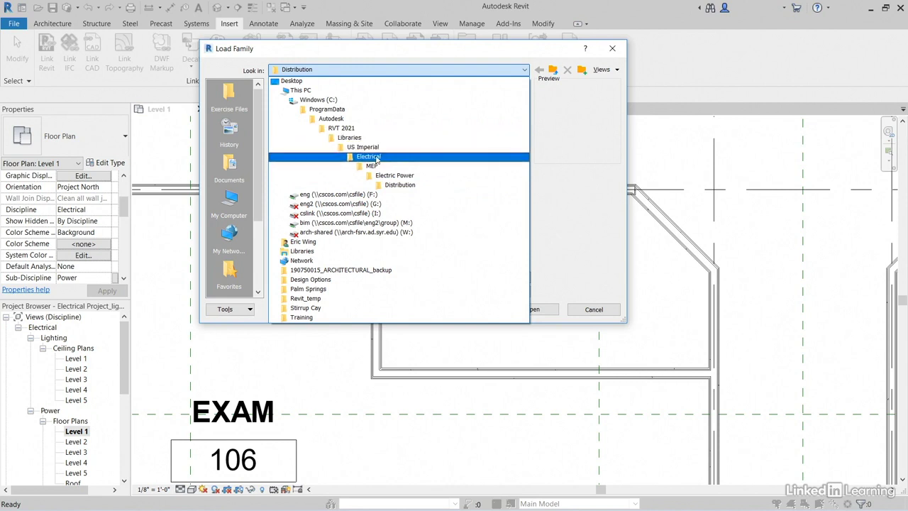
left_click(410, 186)
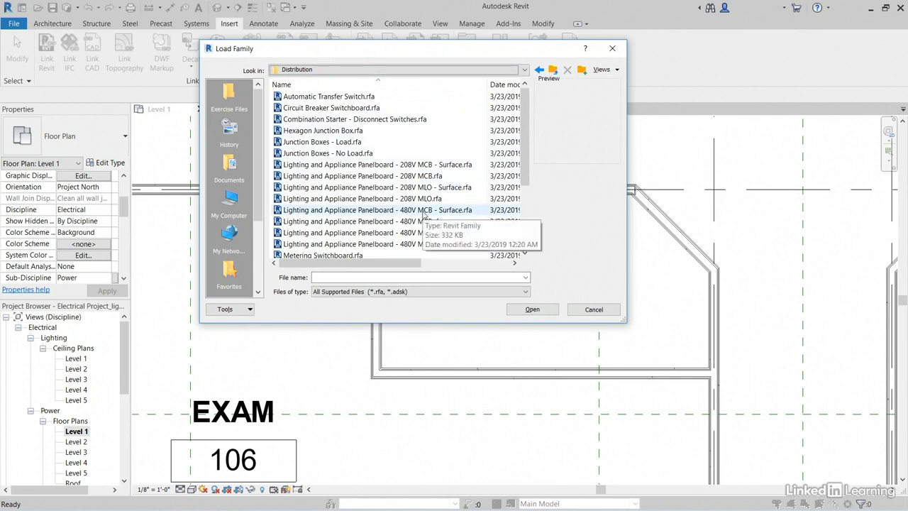
left_click(426, 210)
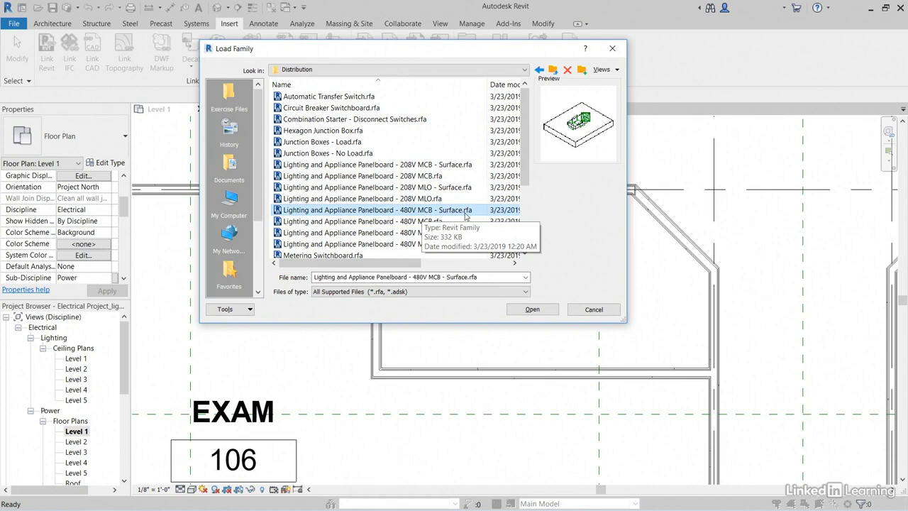
left_click(532, 311)
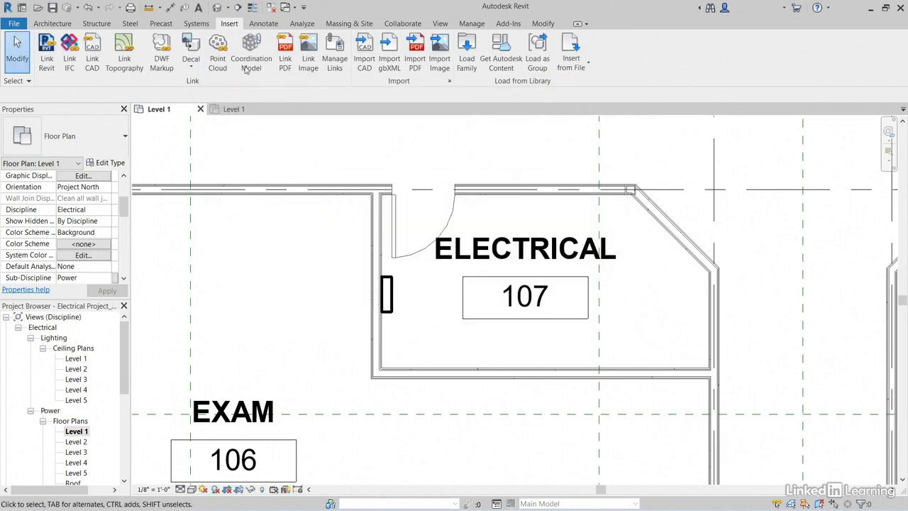
Place a 250 A Lighting and Appliance Panelboard - 480V MCB - Surface on Electrical 107's west wall, just below the existing panel
left_click(197, 26)
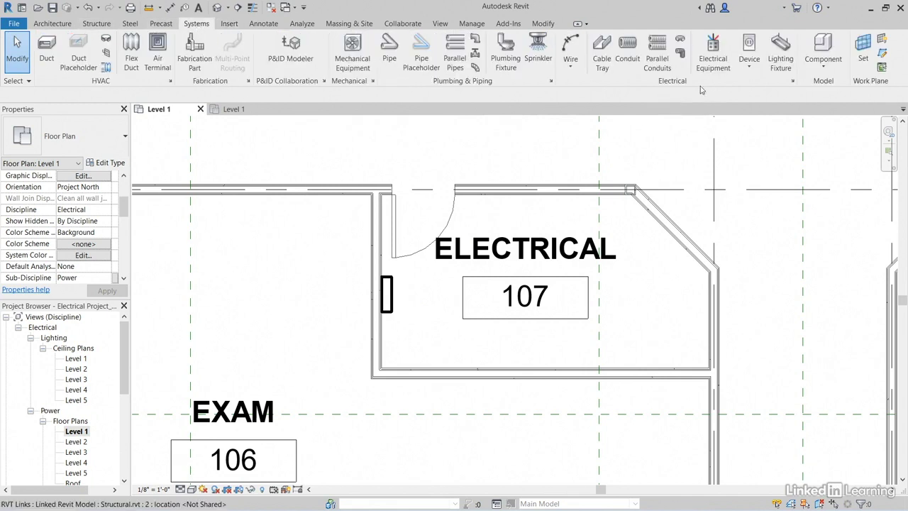
left_click(713, 57)
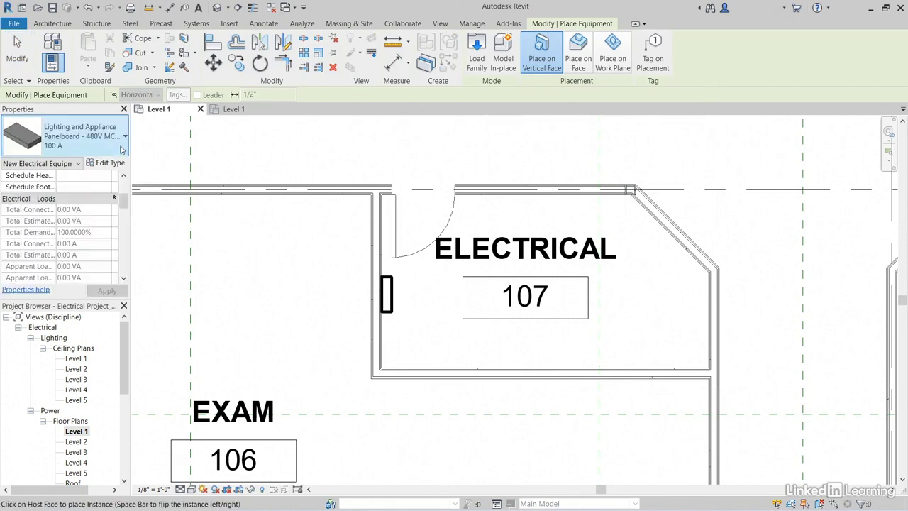
left_click(110, 144)
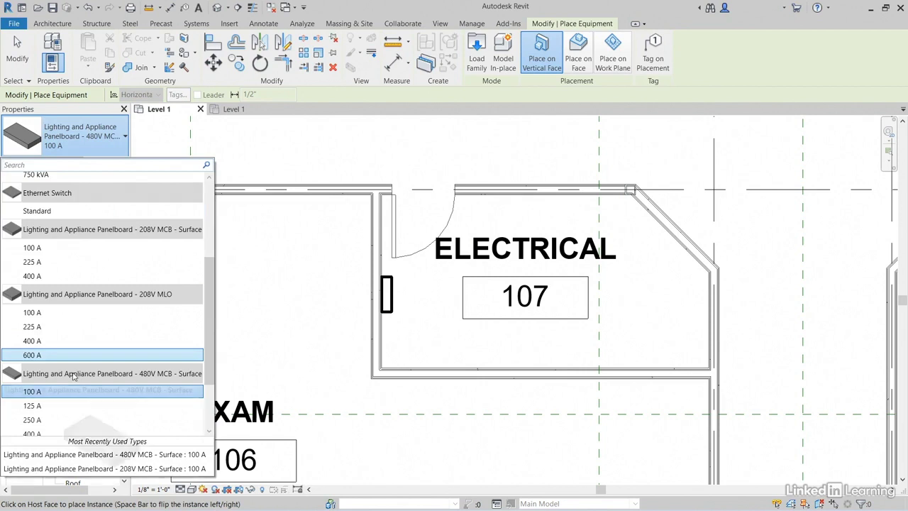
left_click(32, 420)
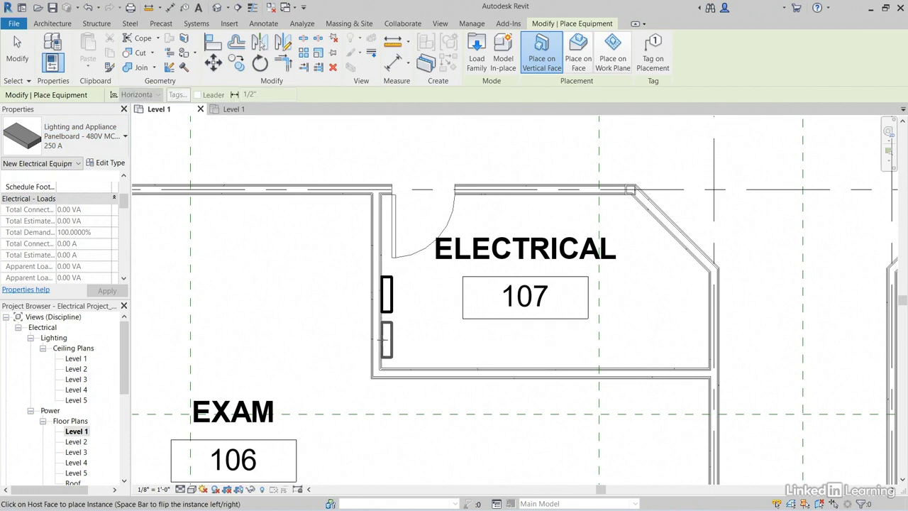
left_click(383, 340)
key("Escape")
key("Escape")
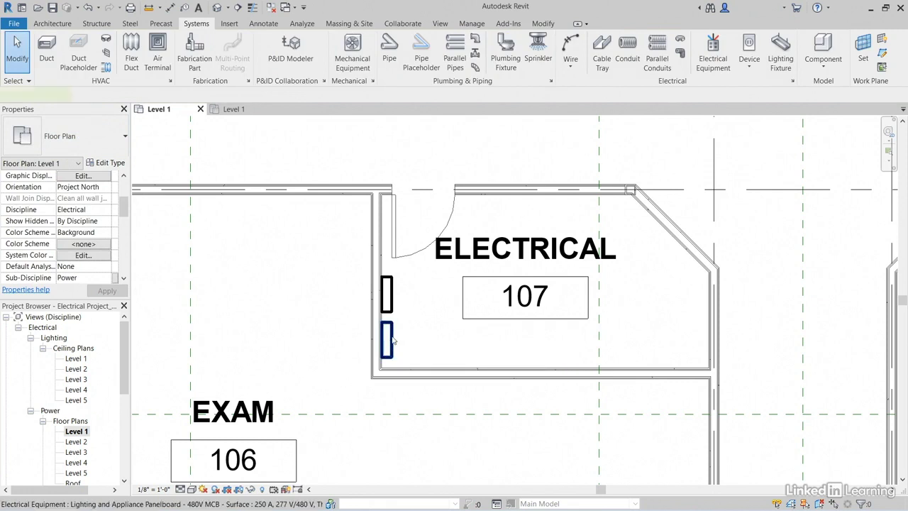
Set the new 480V panelboard's Panel Name to LP-1
left_click(387, 340)
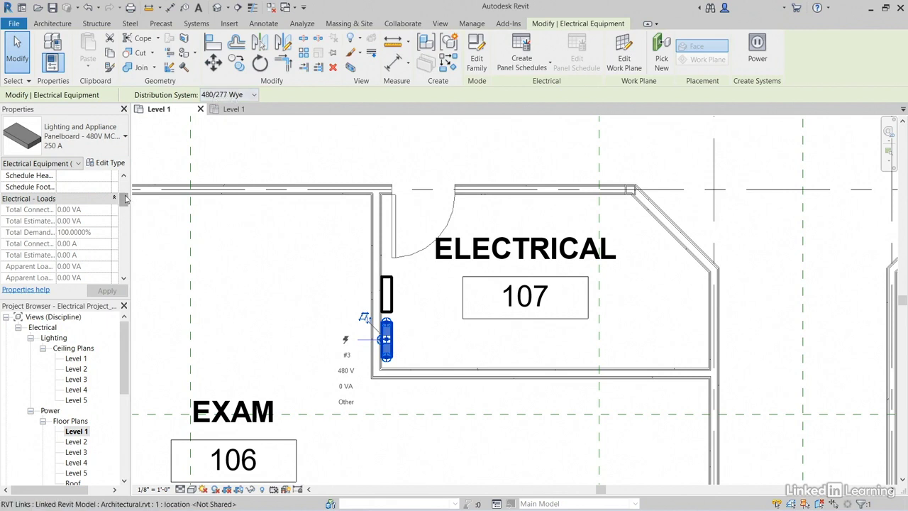
left_click_drag(125, 199, 127, 233)
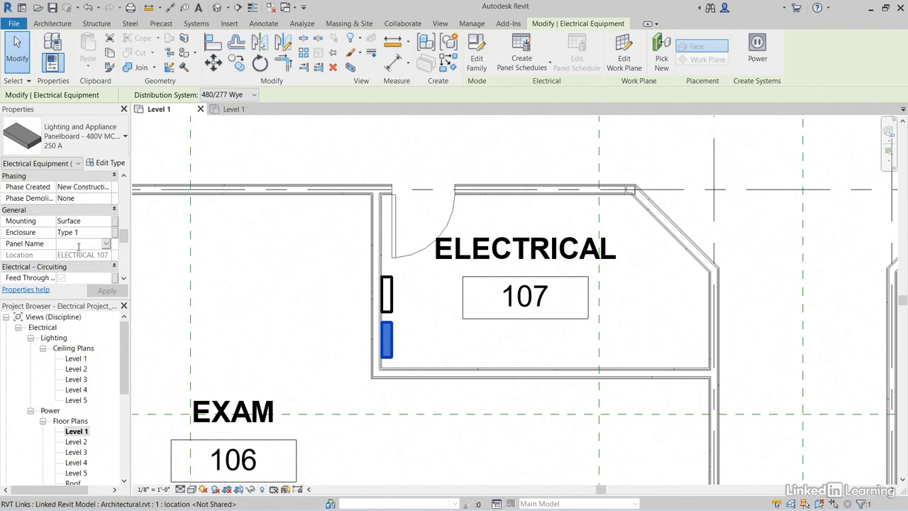
type("LP-1")
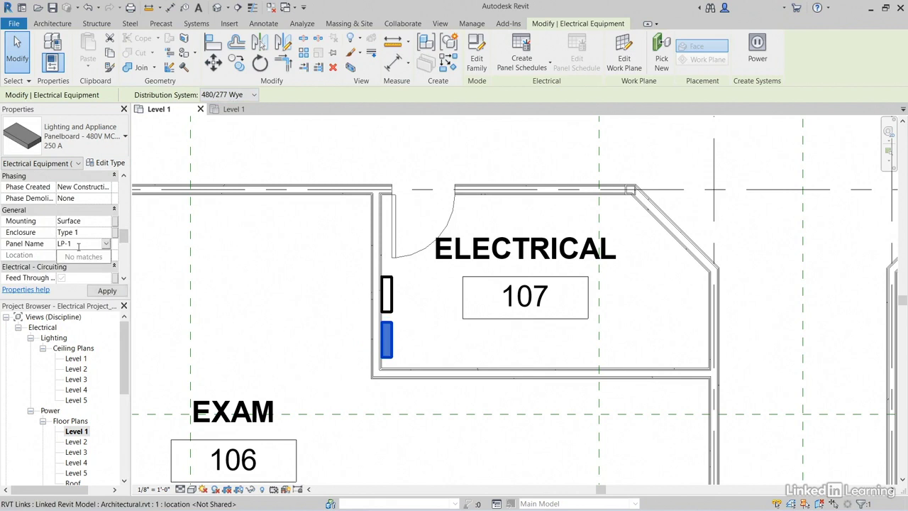
key("Return")
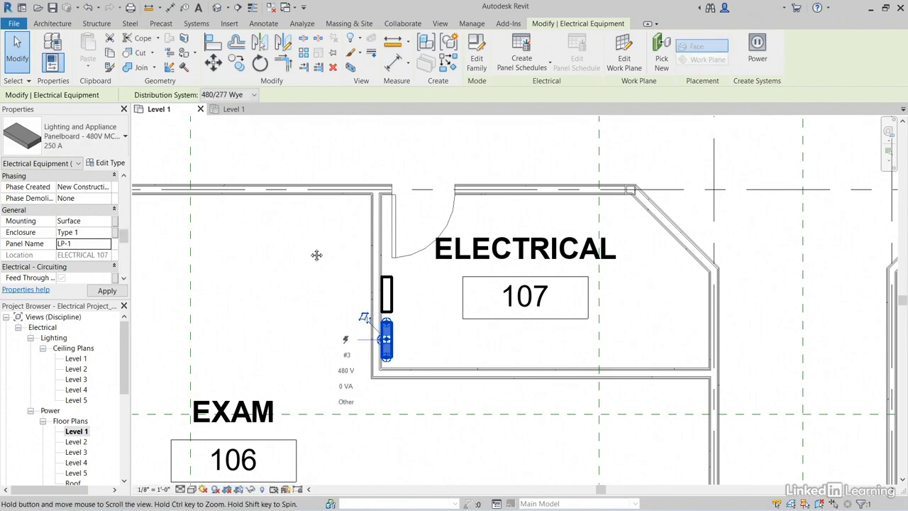
Deselect the panelboard and open the Level 1 lighting ceiling plan at Office 101
scroll(312, 256, "down", 4)
scroll(298, 260, "down", 1)
middle_click_drag(298, 261, 403, 359)
key("Escape")
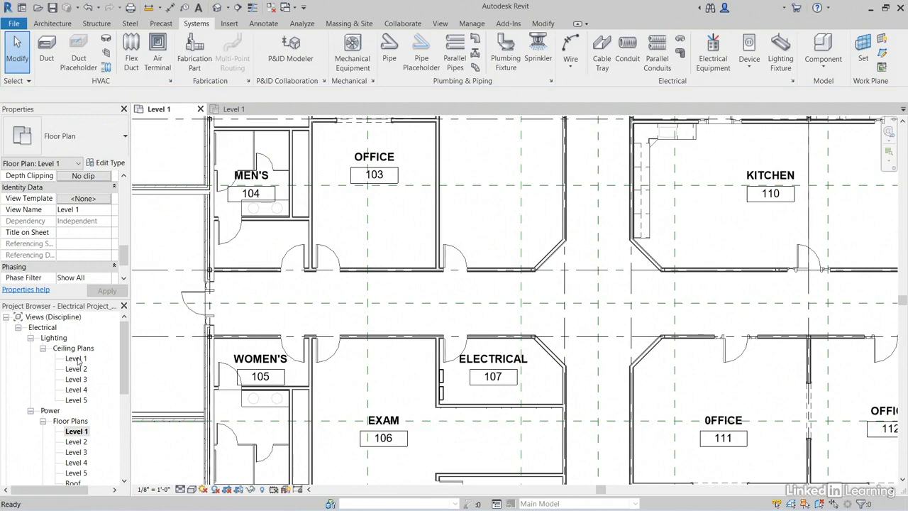
double_click(77, 359)
middle_click_drag(398, 233, 313, 315)
scroll(291, 231, "up", 2)
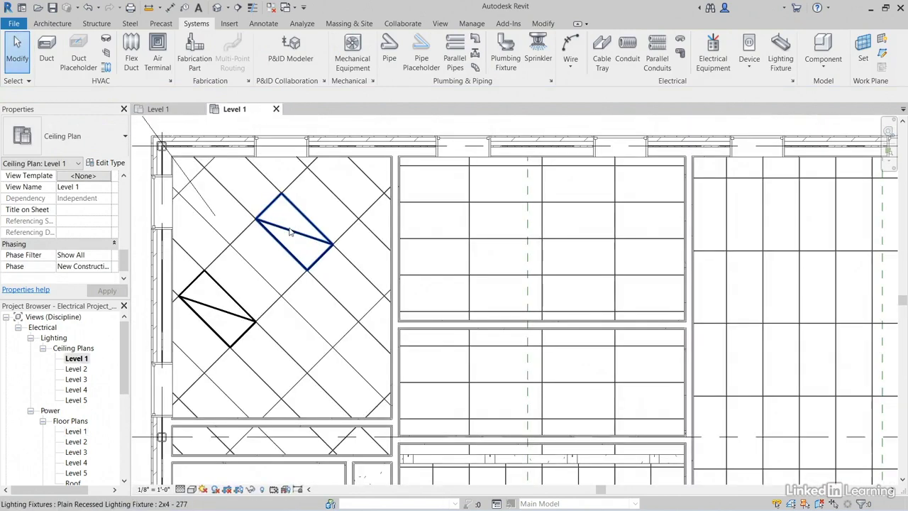
Create similar 2x4 - 277 recessed fixtures, placed on face, one on the ceiling grid of each of the two rooms east of Office 101
right_click(288, 211)
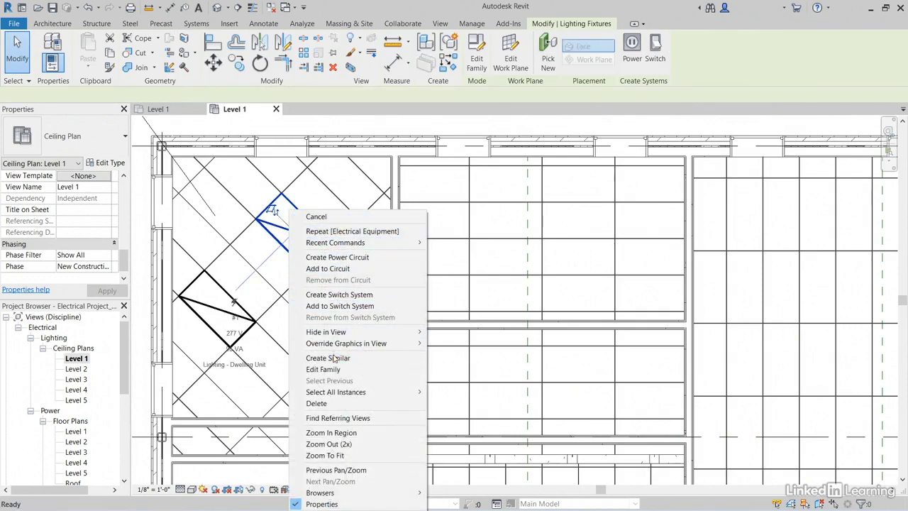
key("Escape")
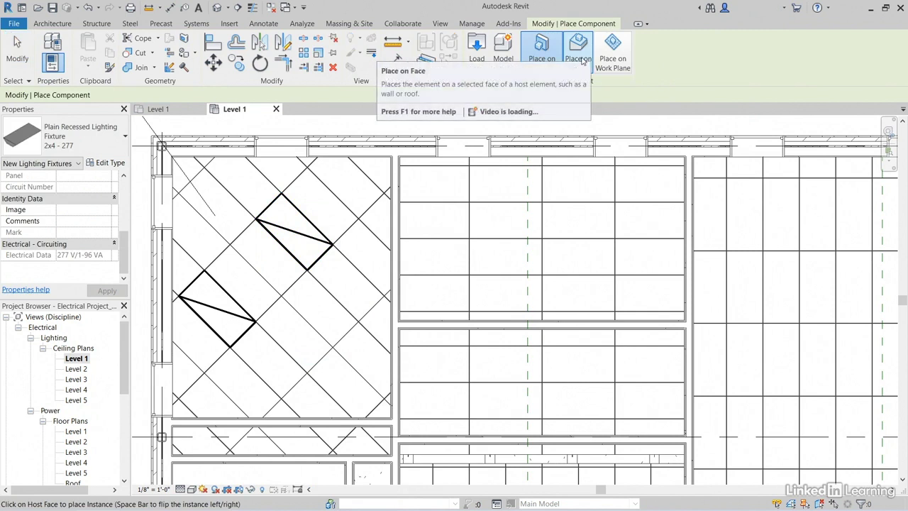
left_click(580, 60)
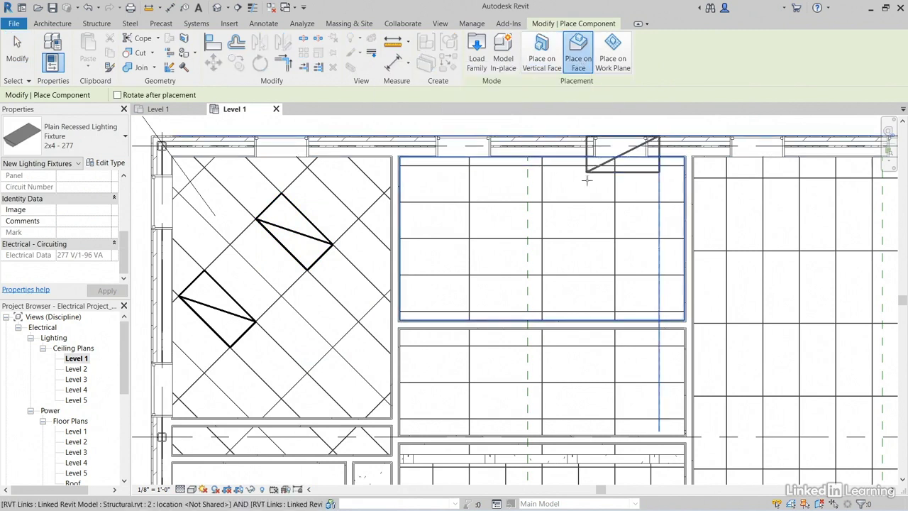
left_click(468, 237)
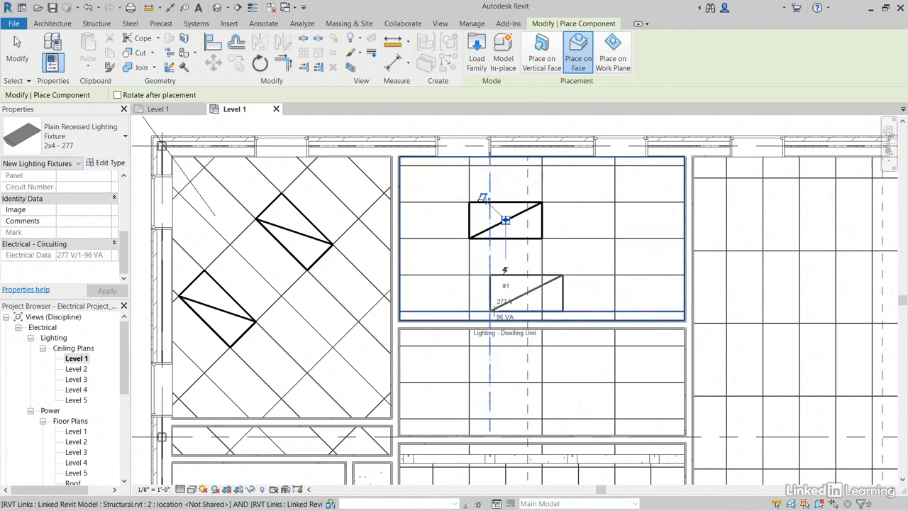
middle_click_drag(469, 241, 479, 227)
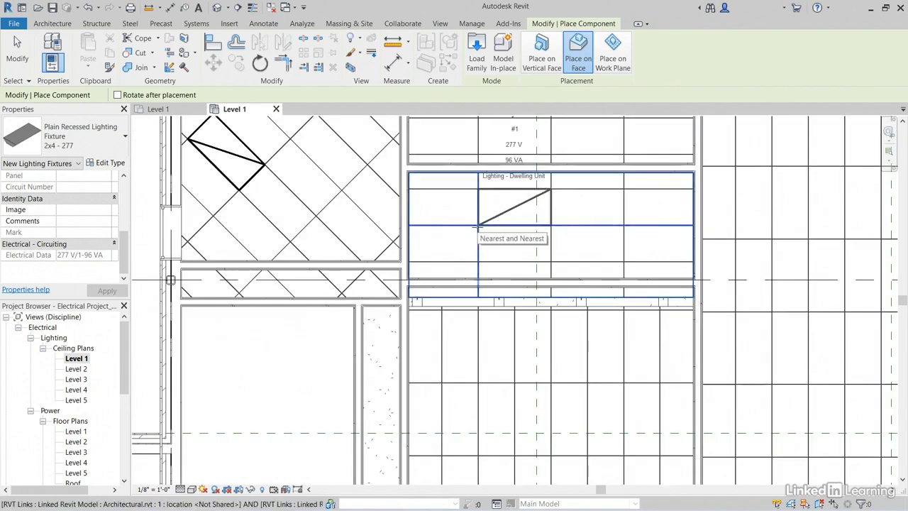
left_click(462, 239)
middle_click_drag(470, 283, 478, 337)
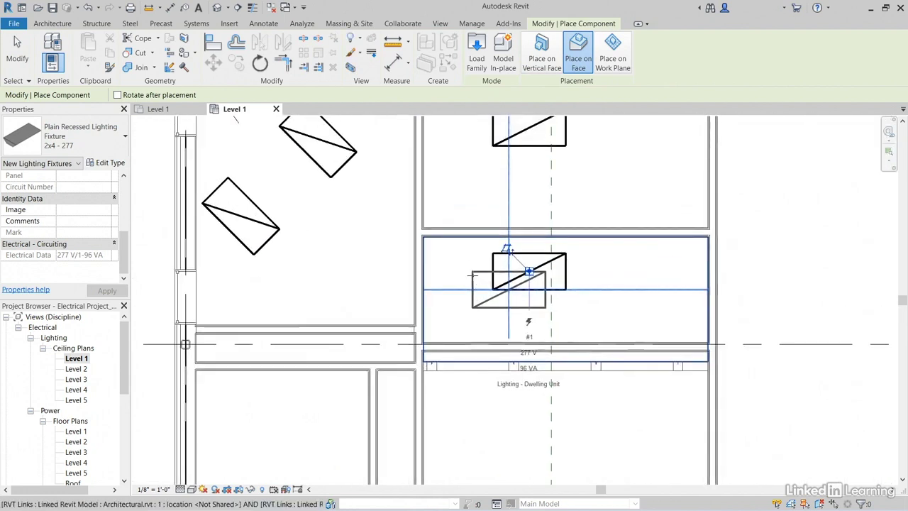
scroll(470, 270, "down", 5)
middle_click_drag(461, 225, 474, 215)
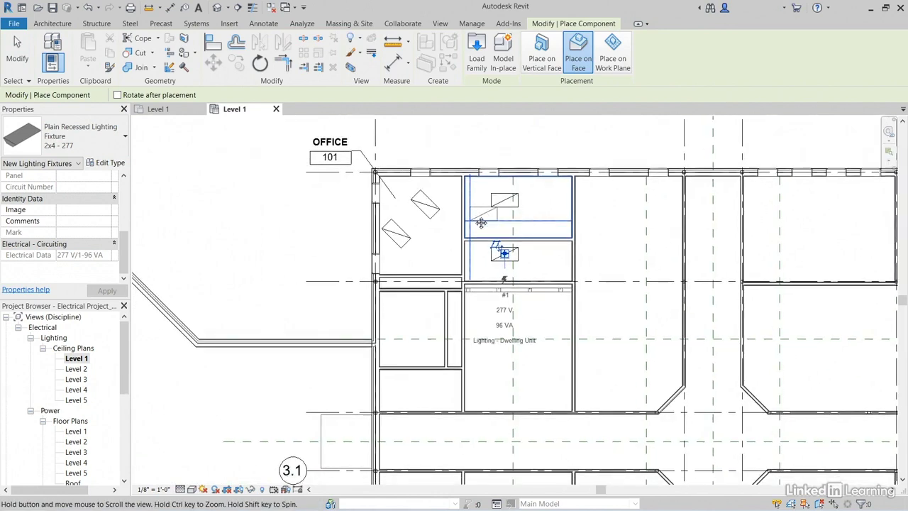
key("Escape")
key("Escape")
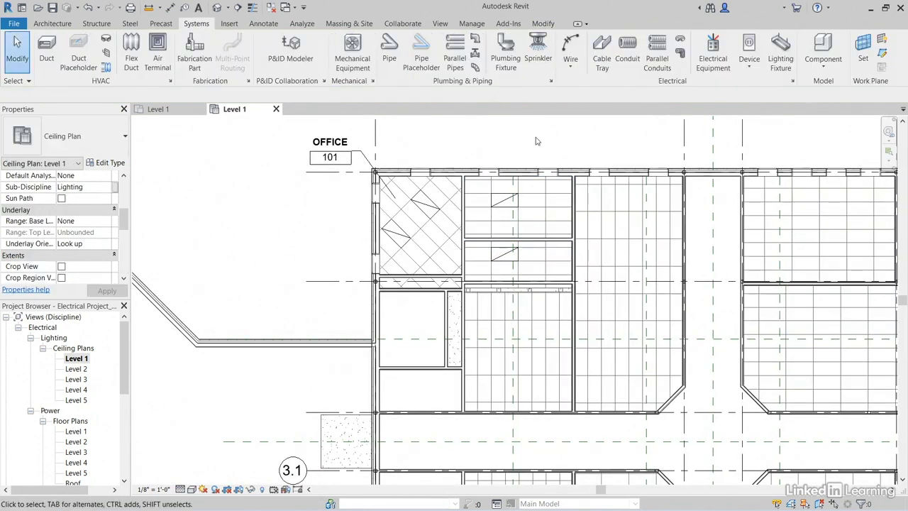
Set the cut plane offset to 4' in the Level 1 ceiling plan's View Range
scroll(458, 281, "up", 2)
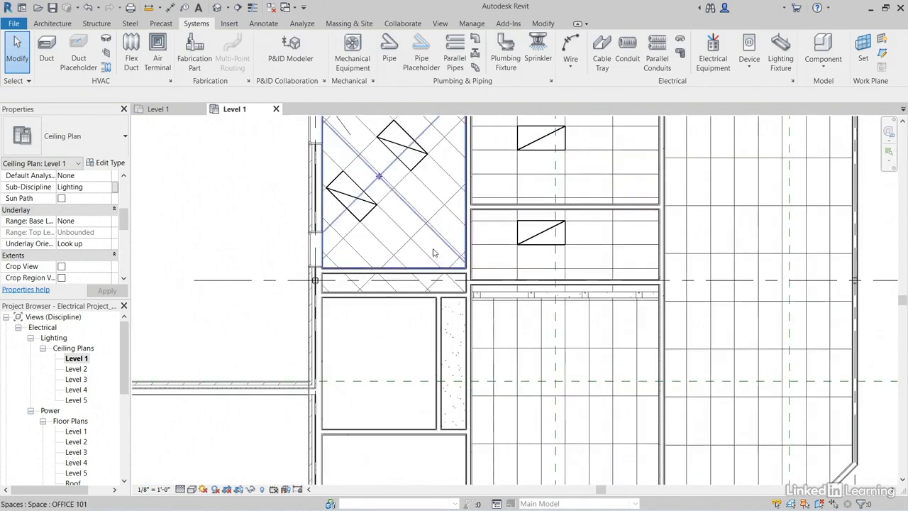
scroll(434, 253, "down", 1)
middle_click_drag(442, 205, 448, 229)
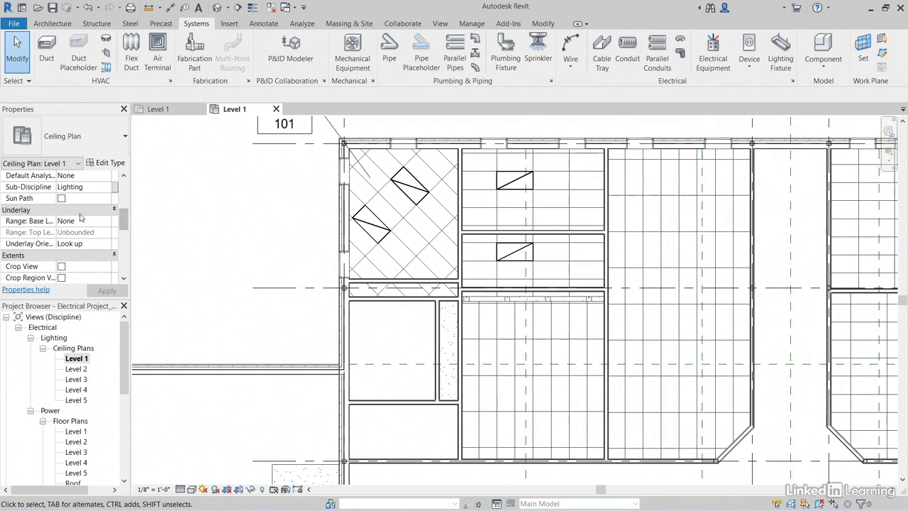
left_click_drag(124, 222, 125, 239)
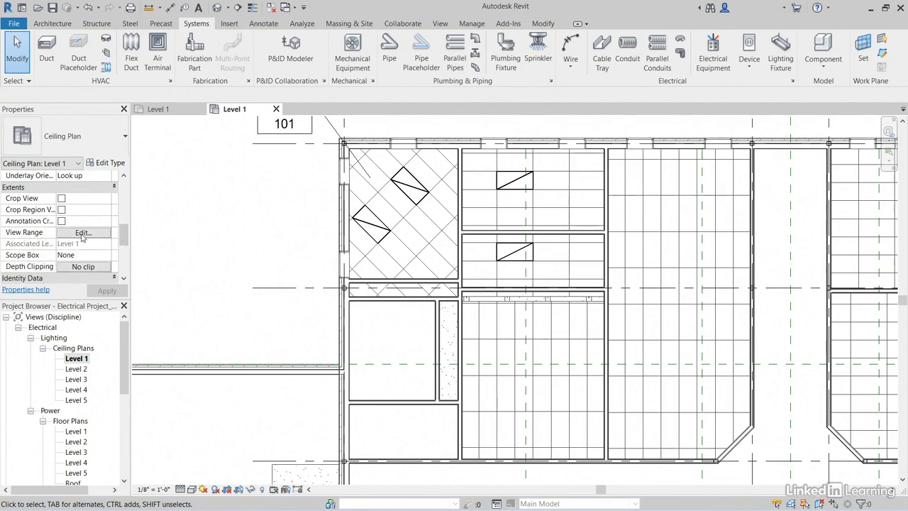
left_click(91, 236)
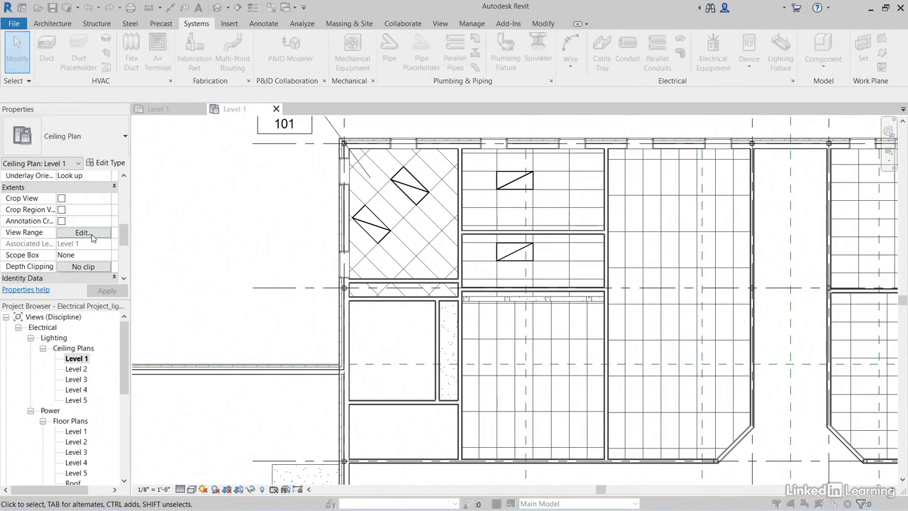
left_click_drag(549, 190, 308, 143)
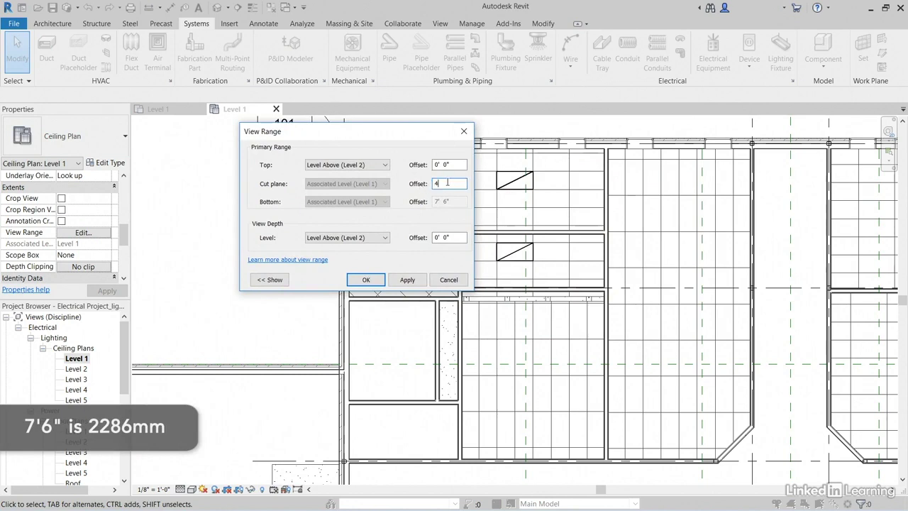
key("Return")
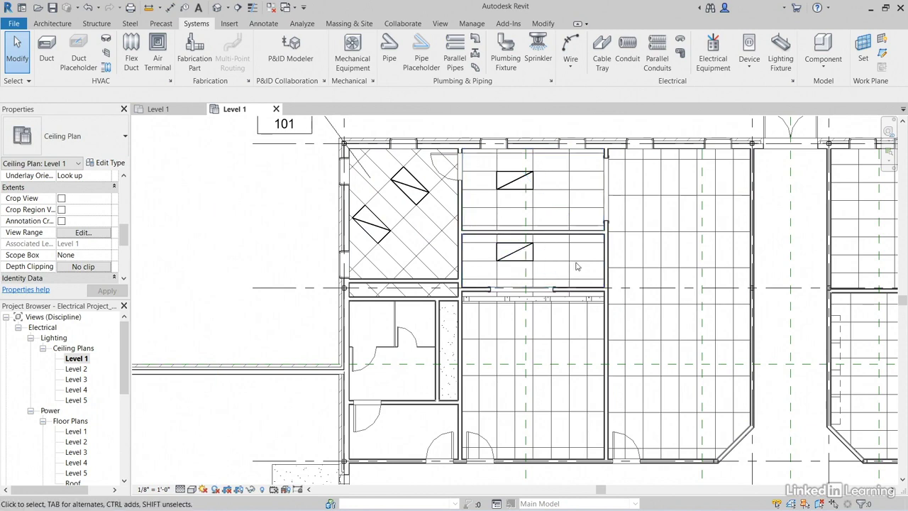
middle_click_drag(583, 269, 573, 250)
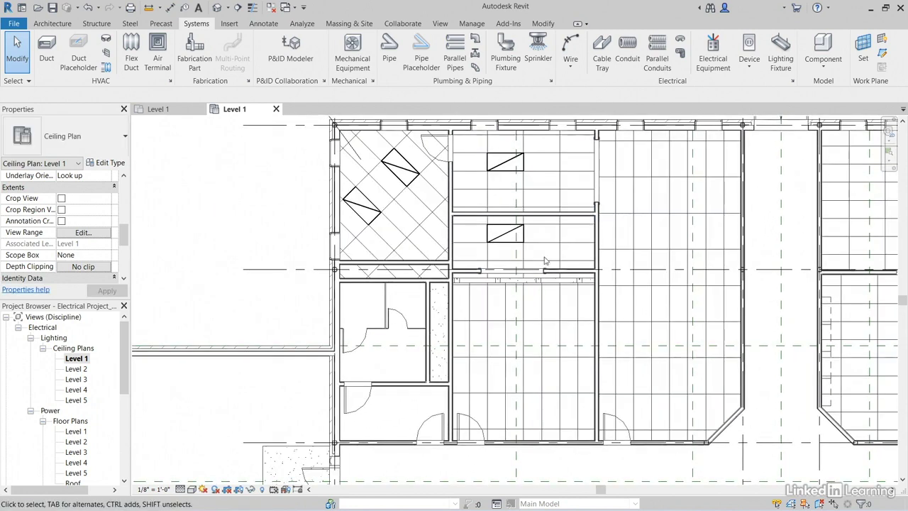
scroll(545, 261, "up", 3)
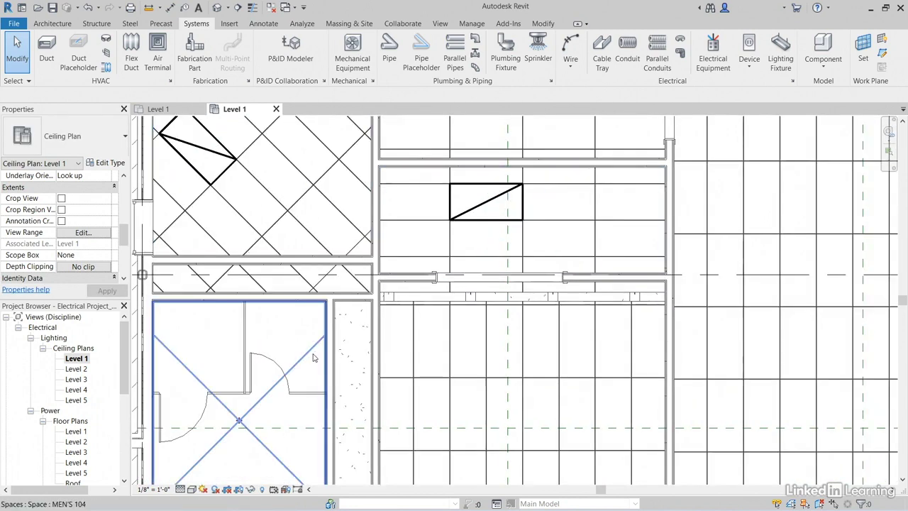
middle_click_drag(315, 357, 427, 263)
scroll(355, 354, "down", 2)
scroll(295, 217, "down", 2)
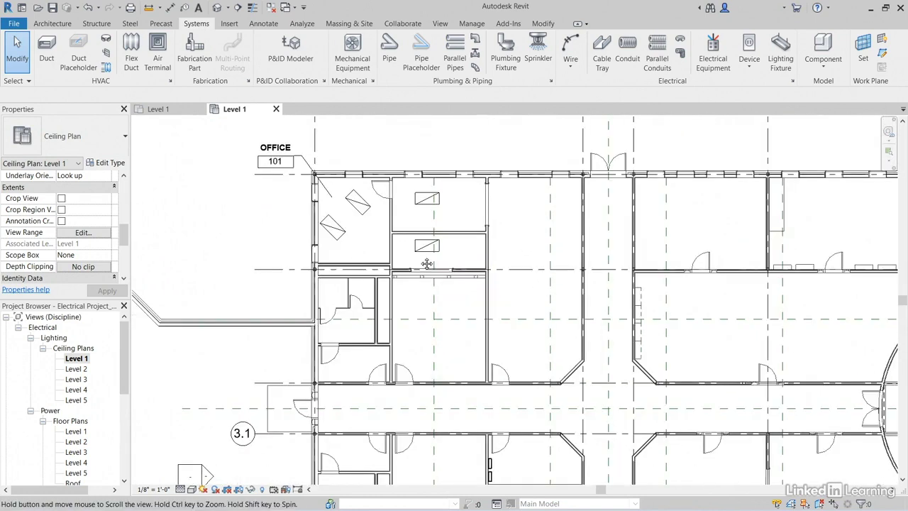